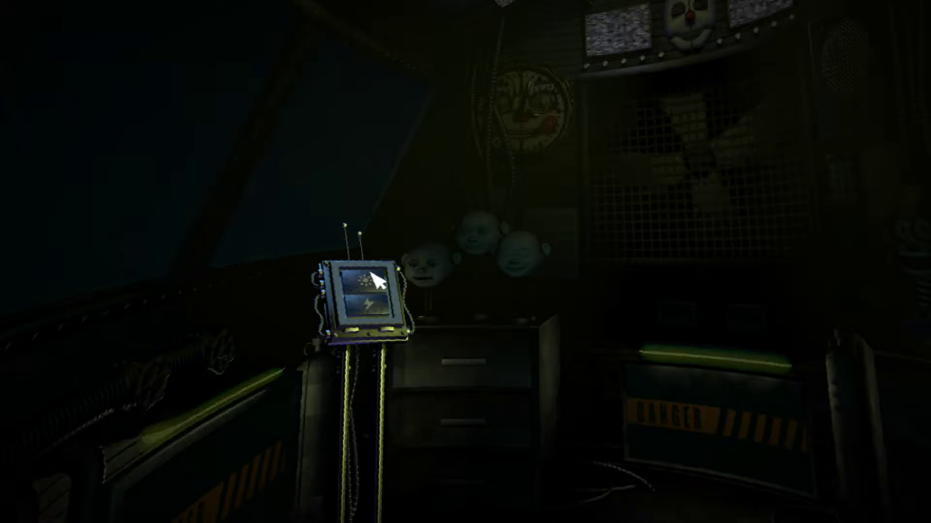
Light and shock the left window, revealing Ballora behind it.
click(375, 294)
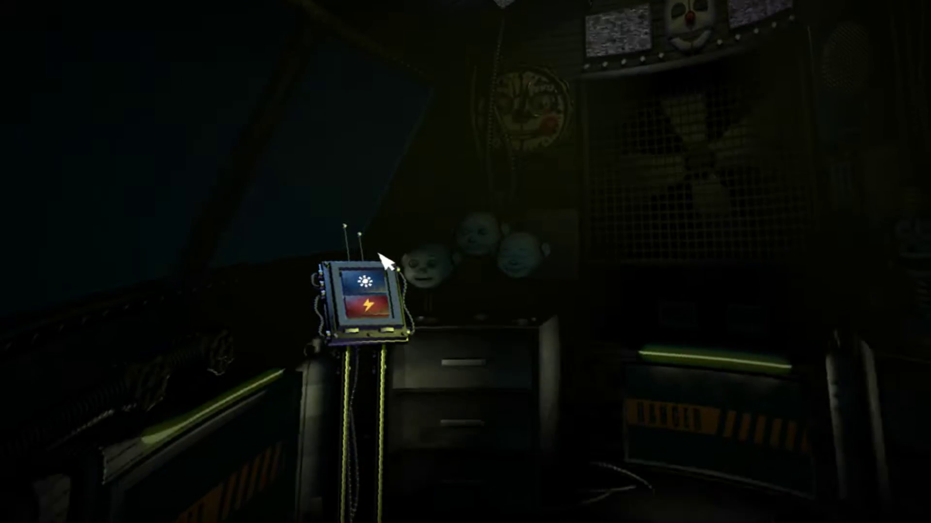
click(375, 284)
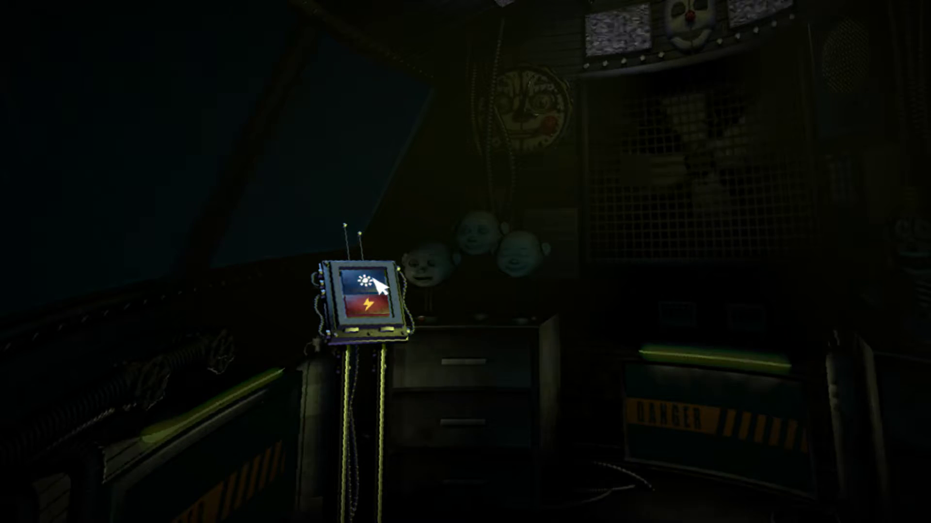
click(379, 283)
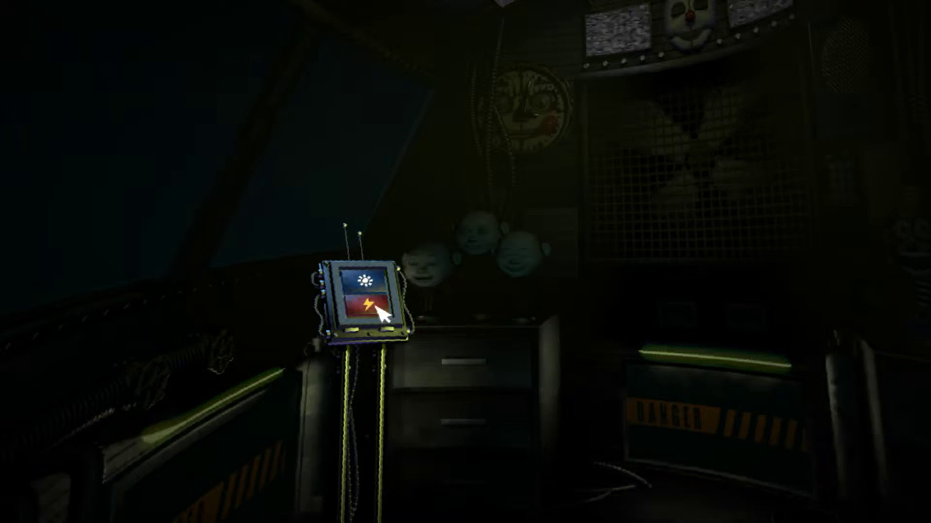
click(375, 305)
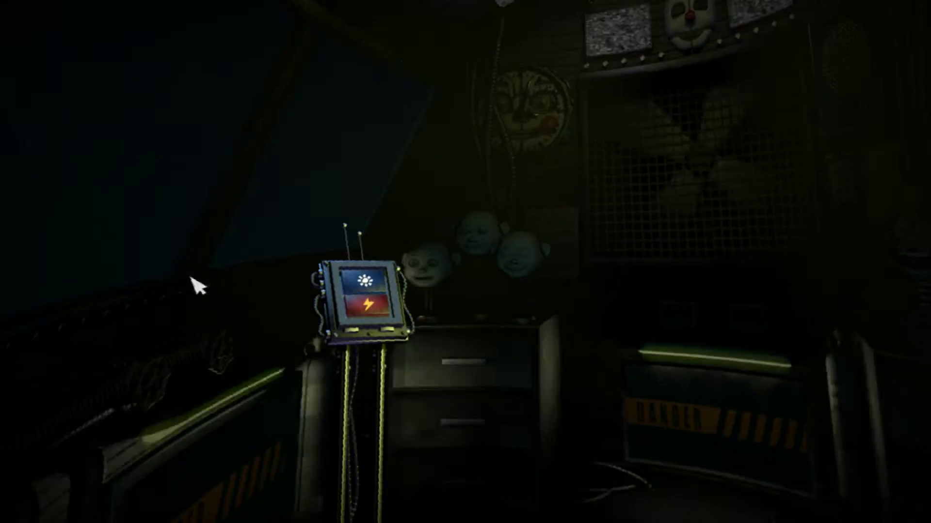
click(366, 282)
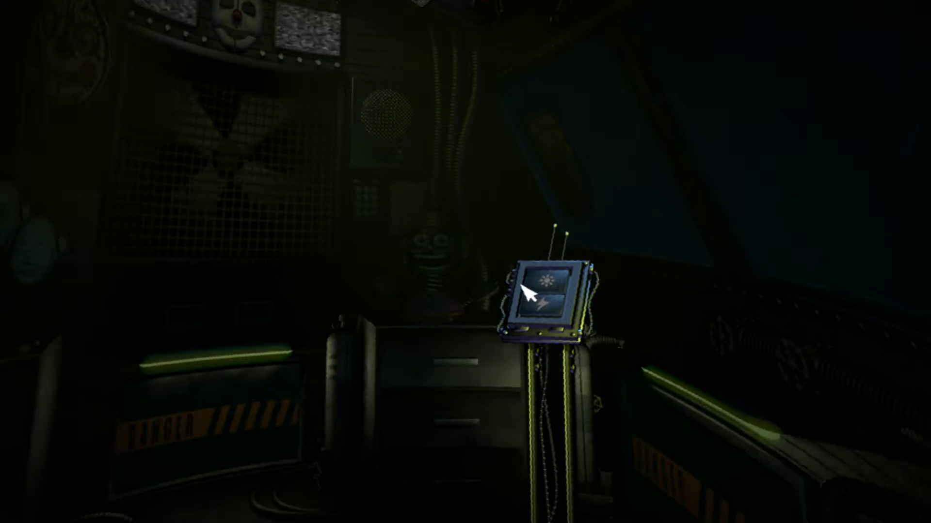
Light and shock the right window to check and drive off the animatronic.
click(529, 293)
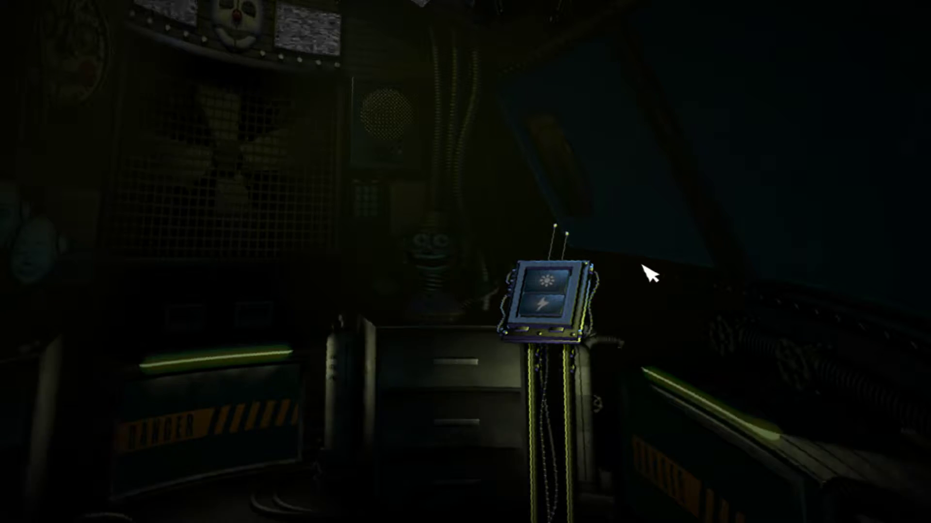
click(547, 282)
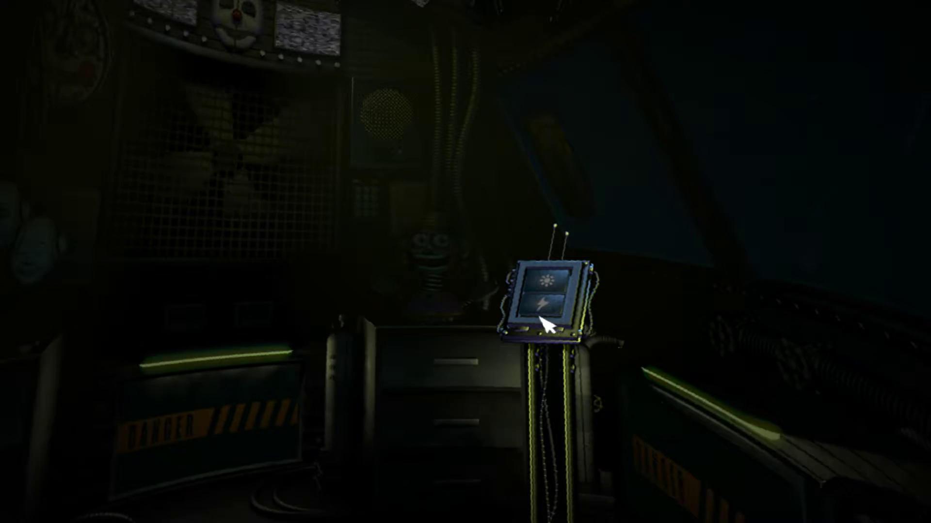
click(546, 318)
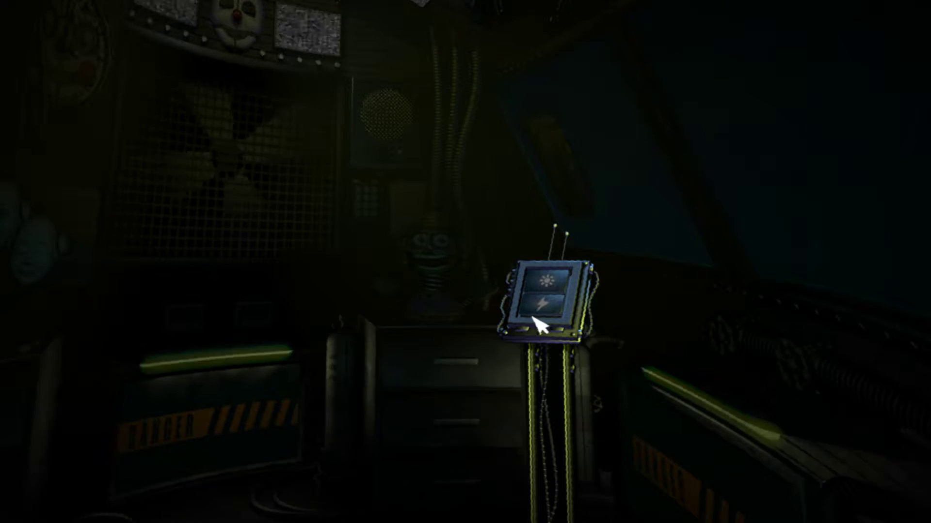
click(538, 320)
click(547, 284)
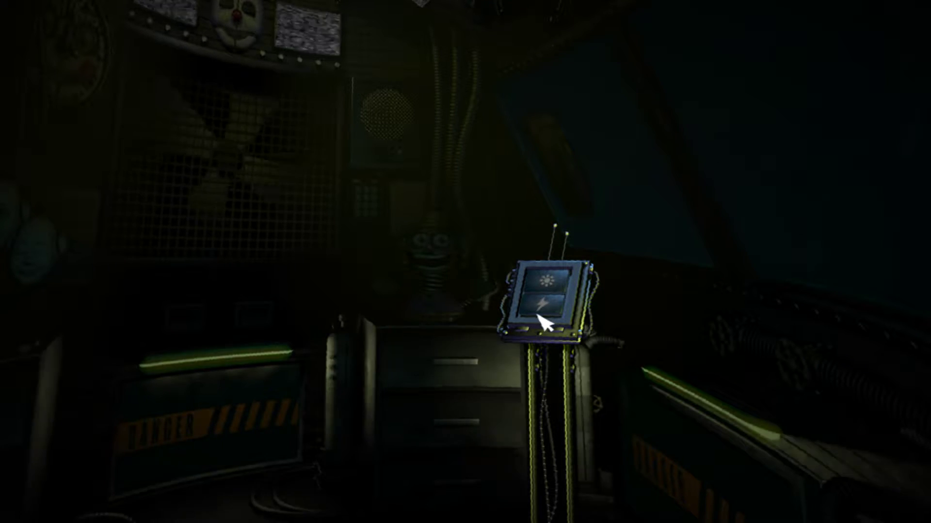
click(546, 291)
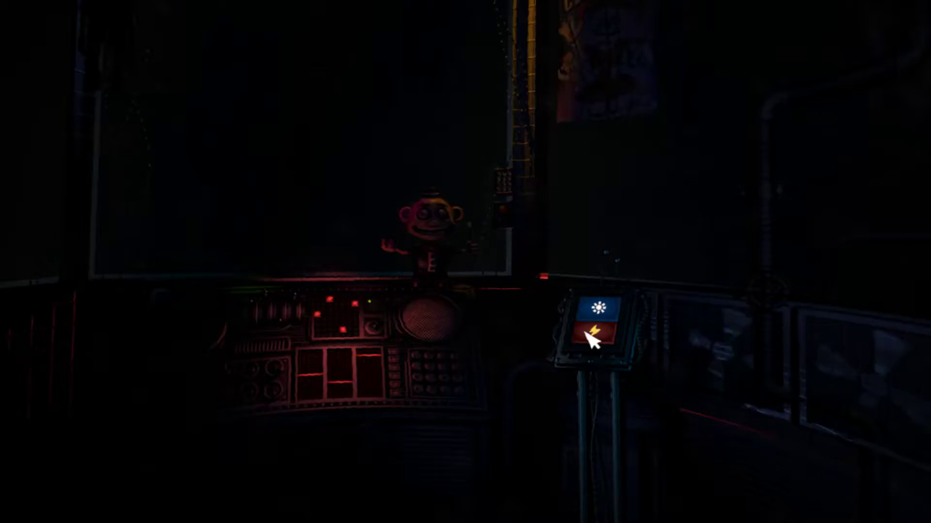
Shock Funtime Freddy's room, then flash the room lights repeatedly to check him.
click(593, 338)
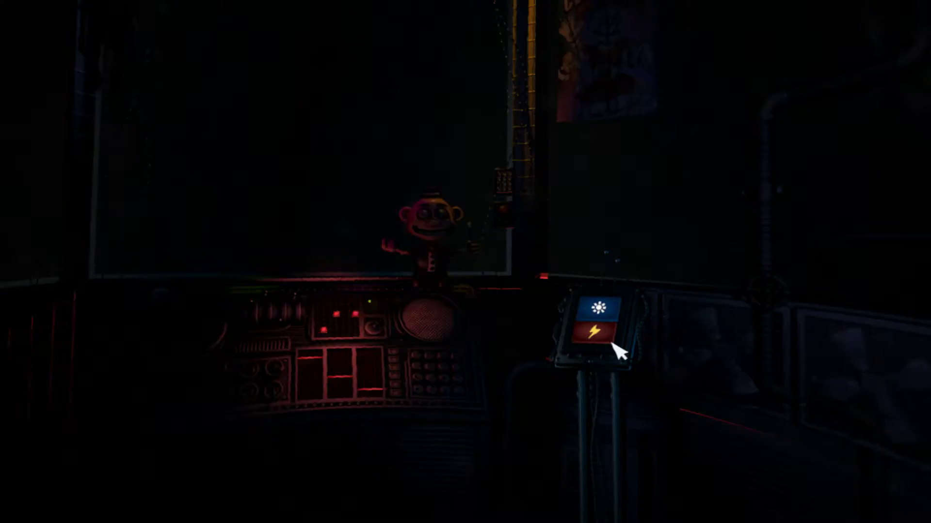
click(611, 342)
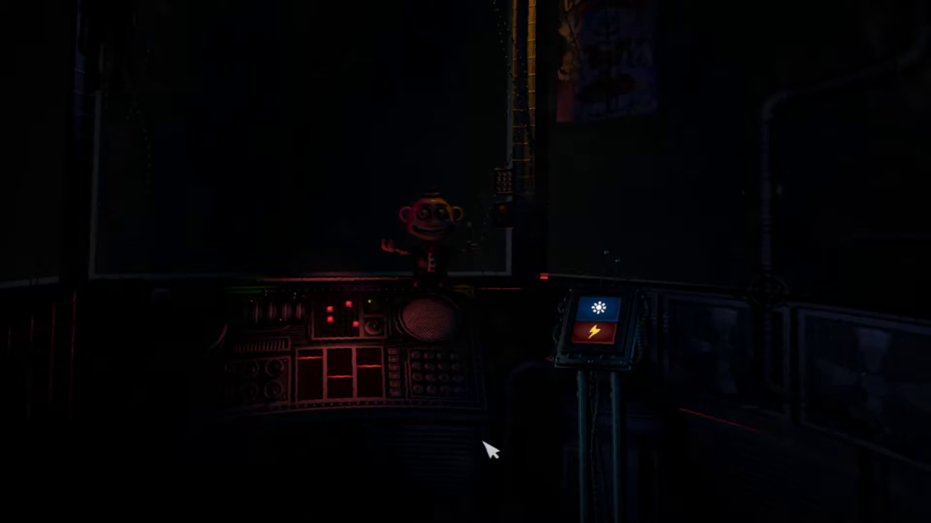
click(599, 310)
click(610, 311)
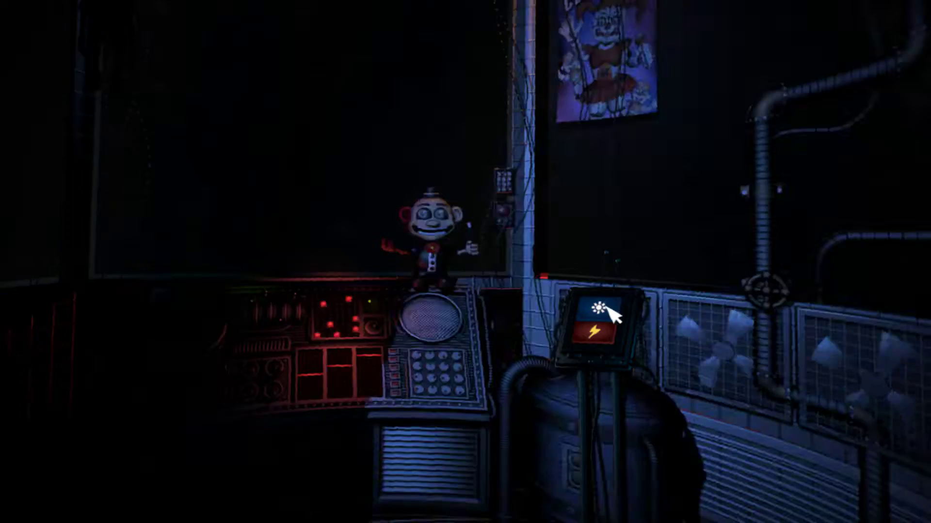
click(600, 309)
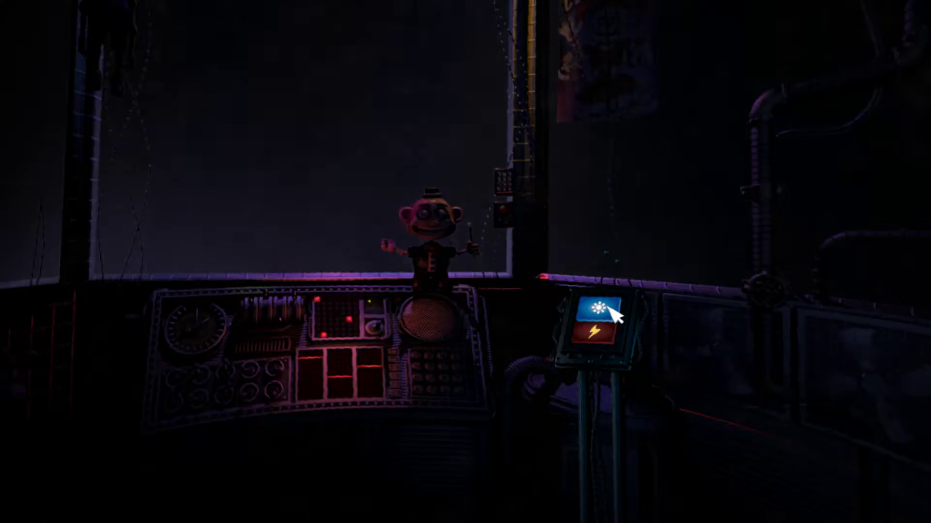
click(600, 309)
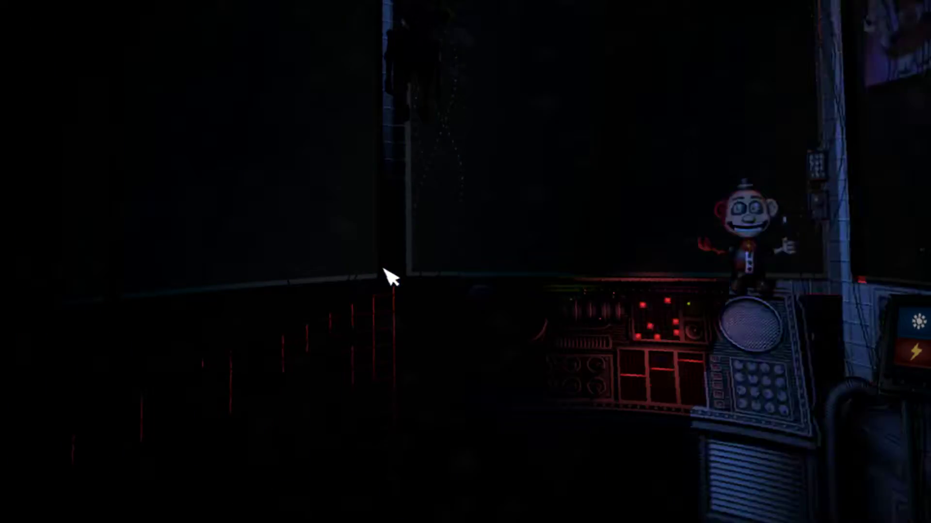
click(595, 337)
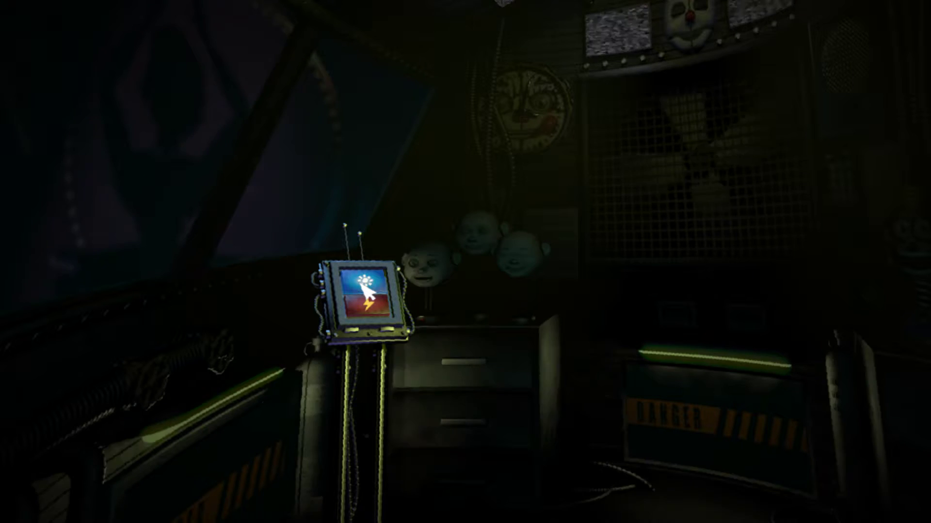
Kill the light so Ballora retreats, shock her, then relight the room.
click(367, 292)
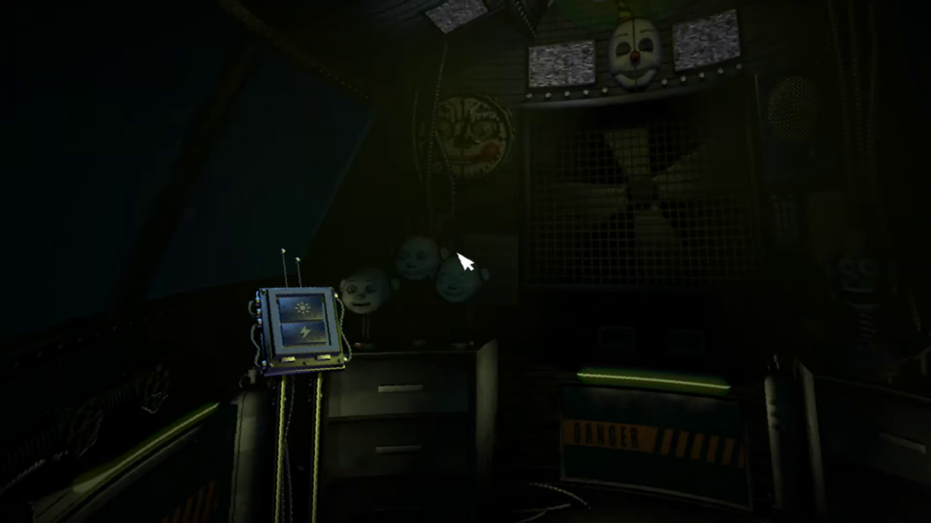
click(375, 310)
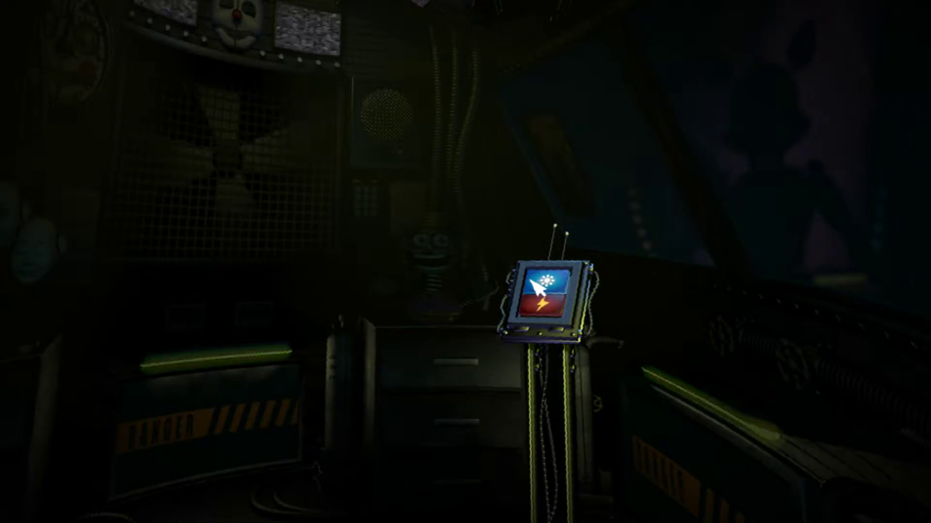
click(542, 287)
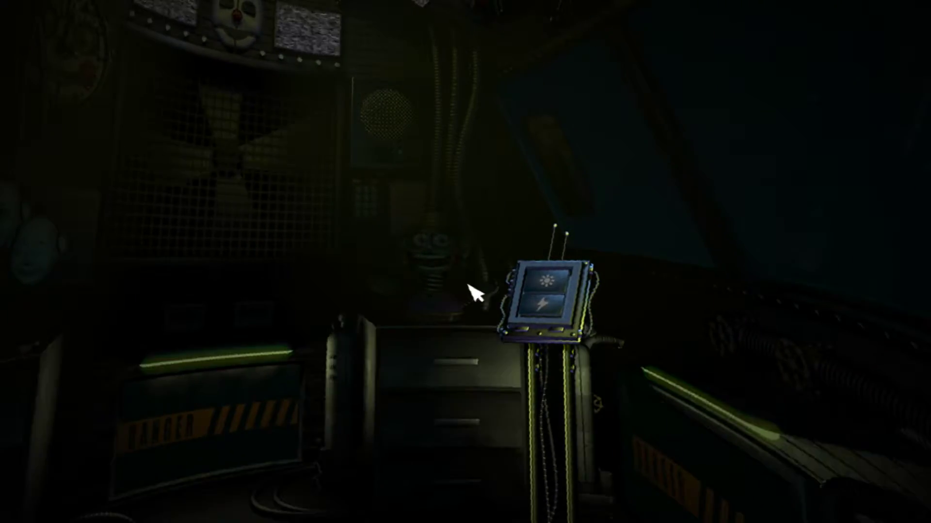
Briefly flash the flashlight across the room.
key(space)
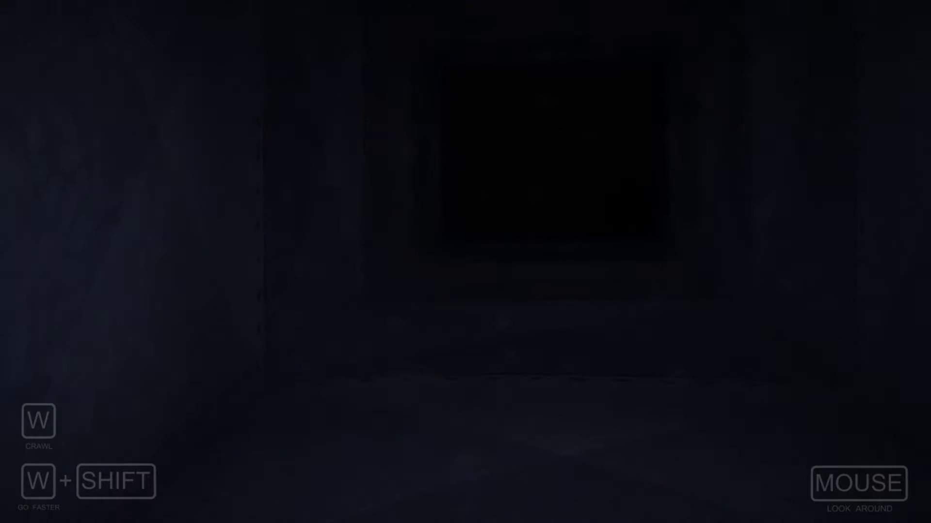
key(w)
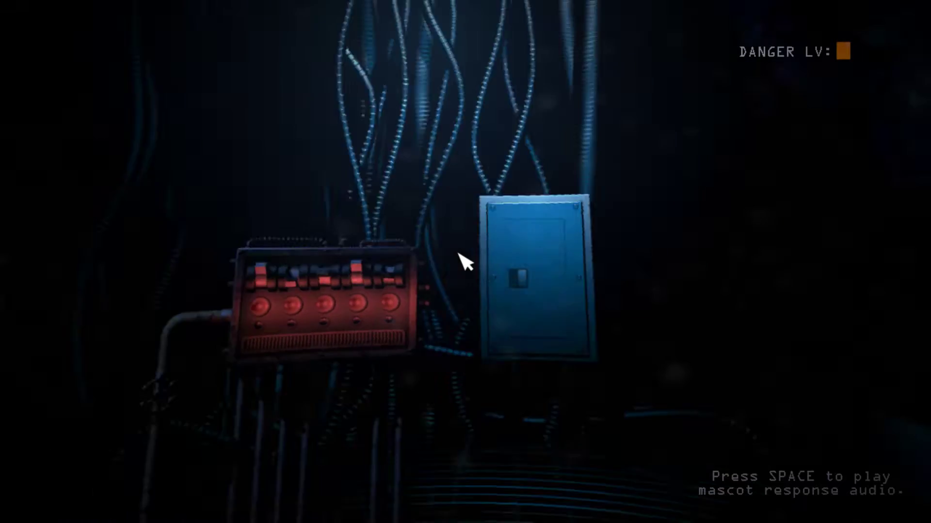
Play the mascot response audio three times at the breaker panel.
key(space)
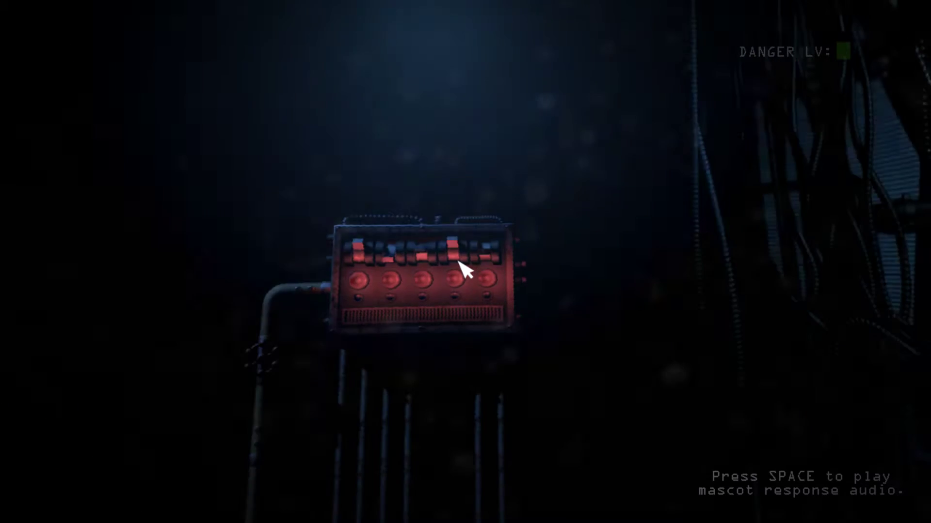
key(space)
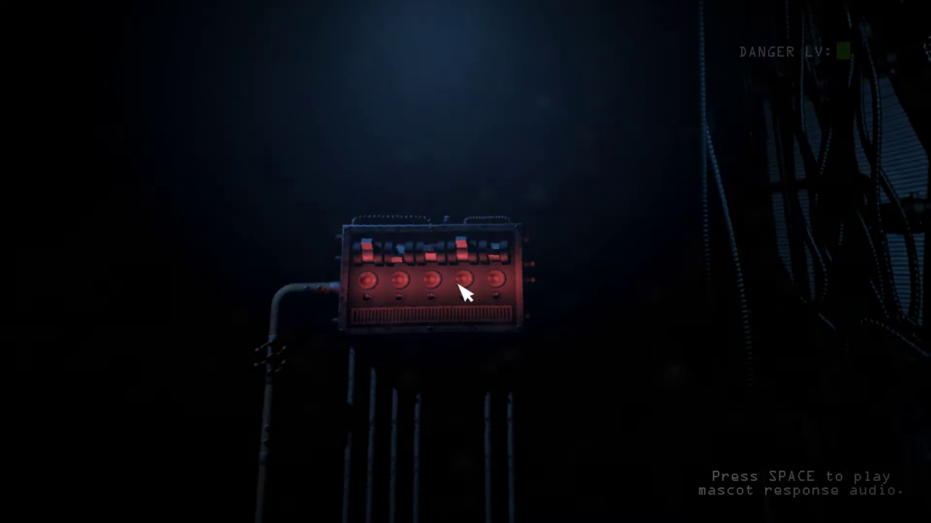
key(space)
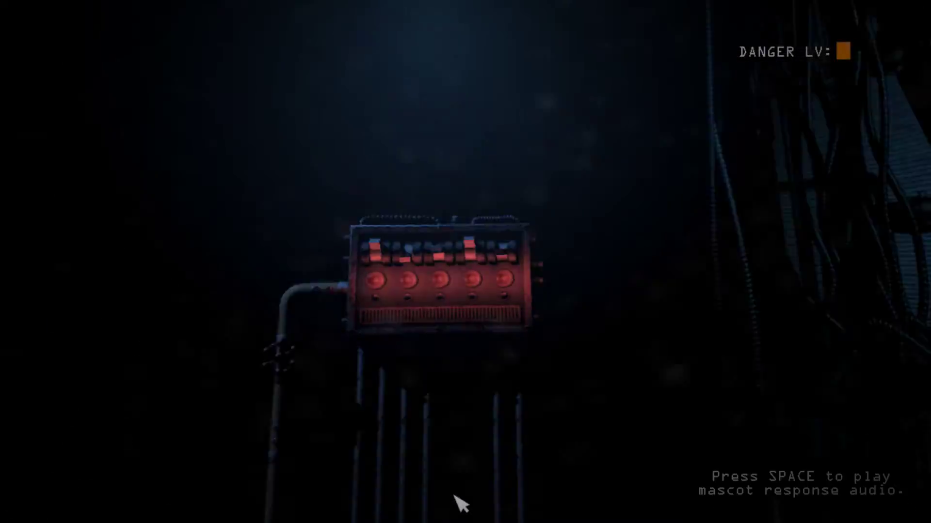
mouse_move(450, 507)
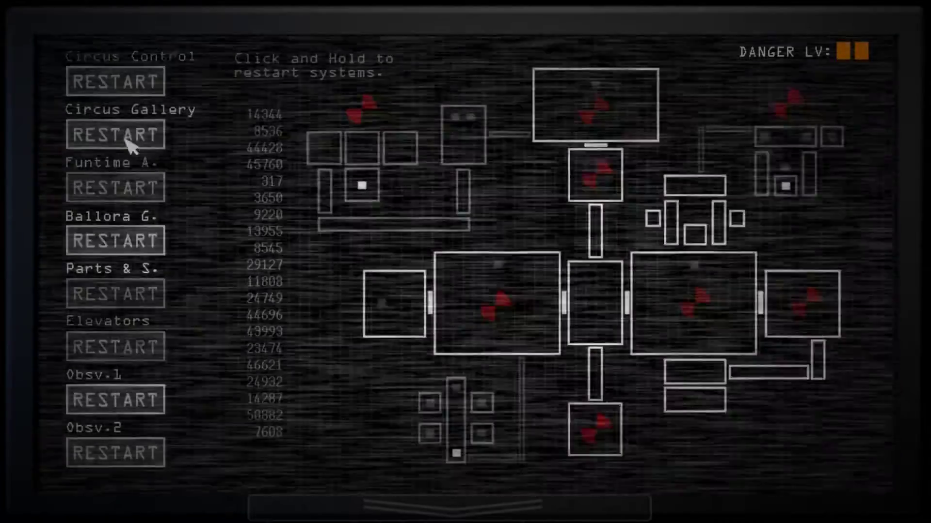
Hold Circus Control's restart until it shows ONLINE, then lower the monitor.
drag(120, 82, 124, 83)
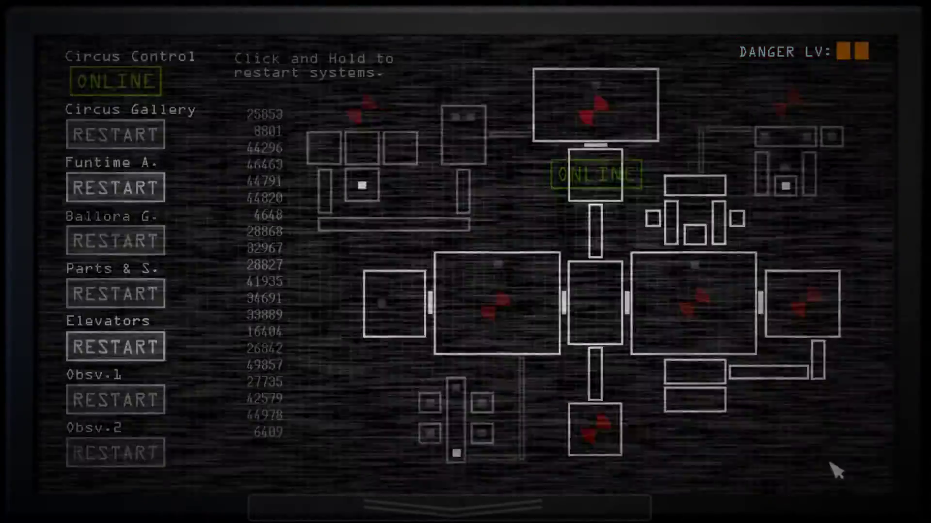
click(451, 505)
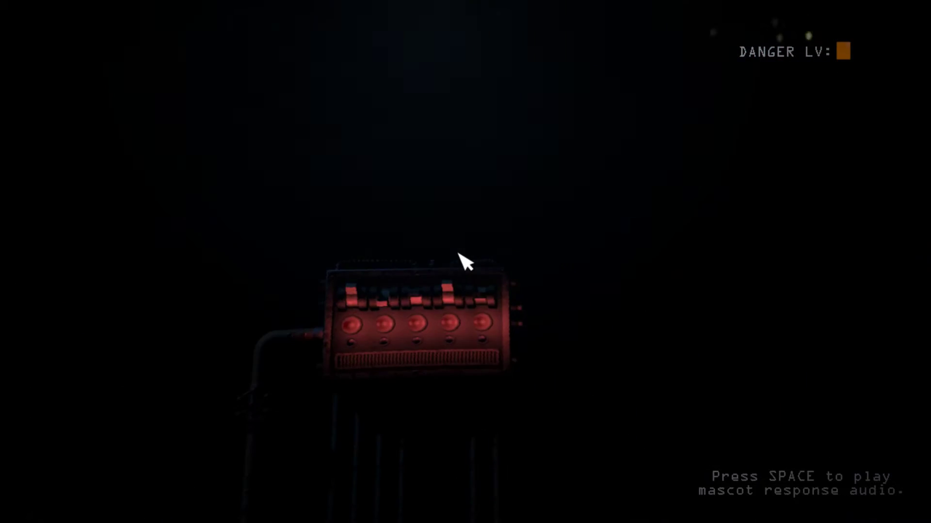
Play mascot audio, then restart Funtime Auditorium until ONLINE and lower the monitor.
key(space)
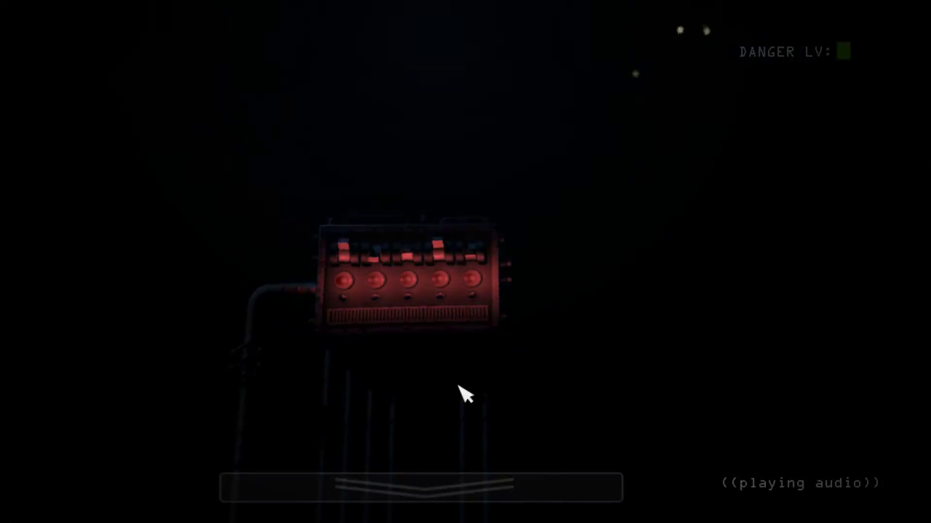
click(421, 487)
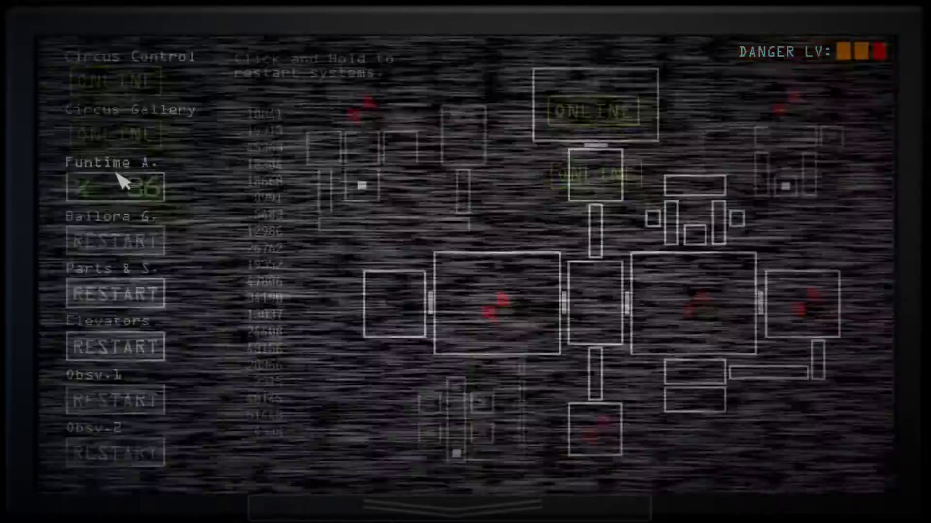
drag(117, 188, 124, 184)
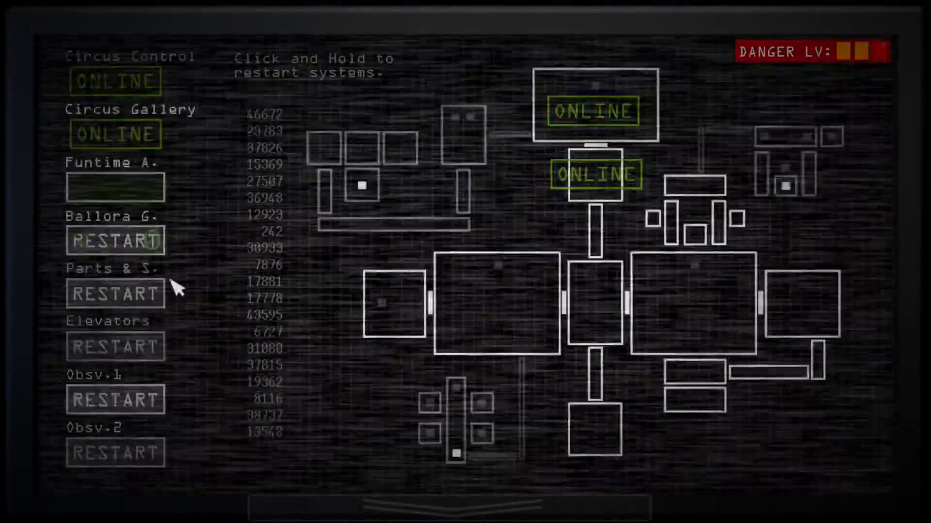
click(452, 502)
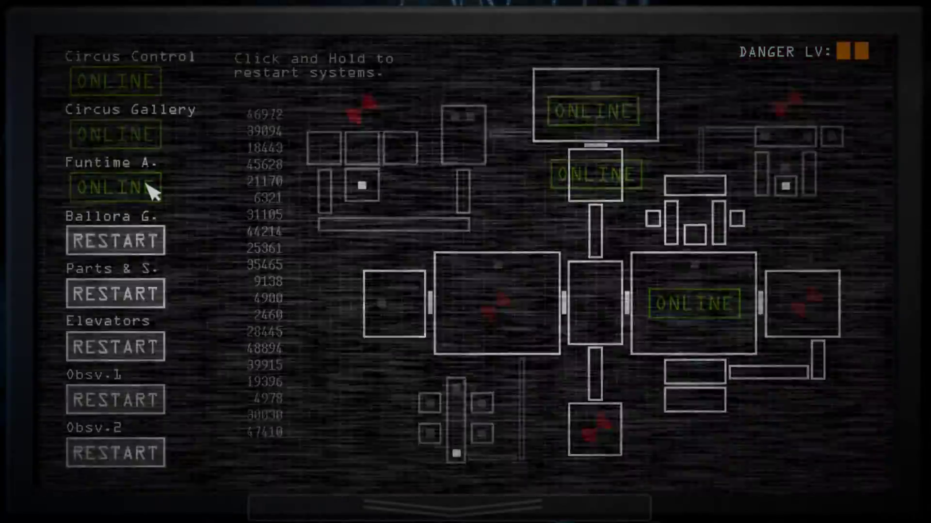
Restart Ballora Gallery until it comes online, then close the restart panel.
click(451, 506)
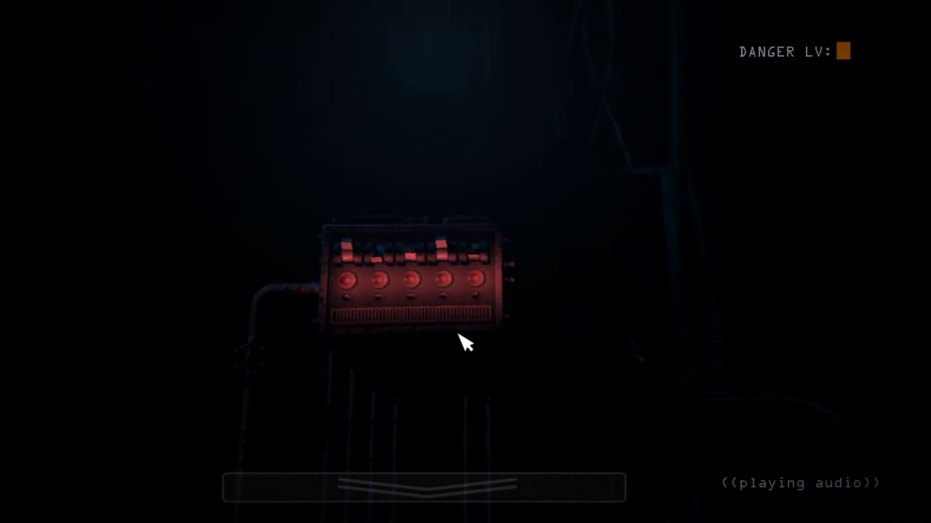
click(458, 487)
drag(116, 240, 140, 258)
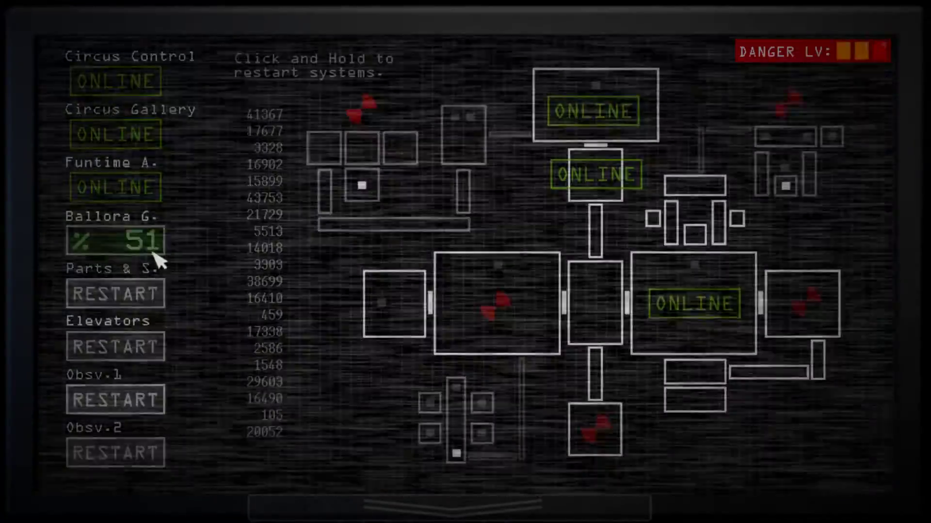
click(465, 505)
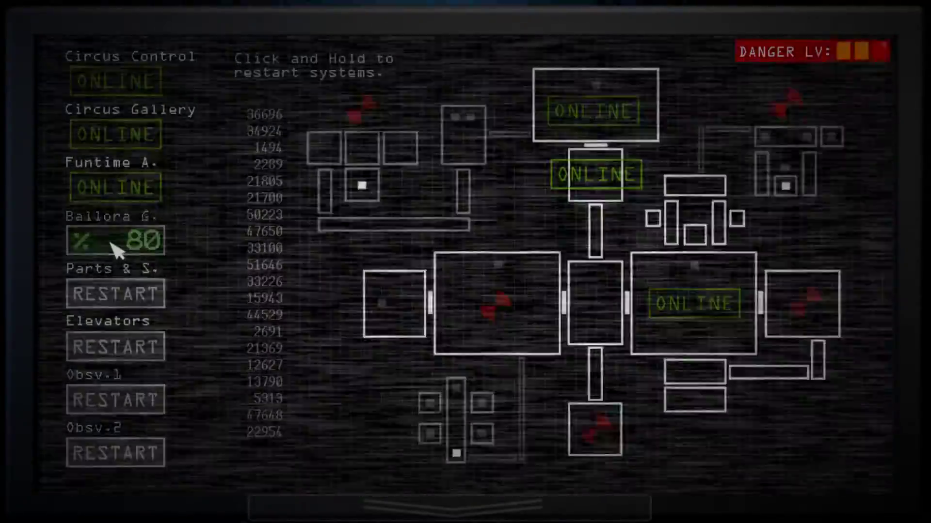
right_click(117, 249)
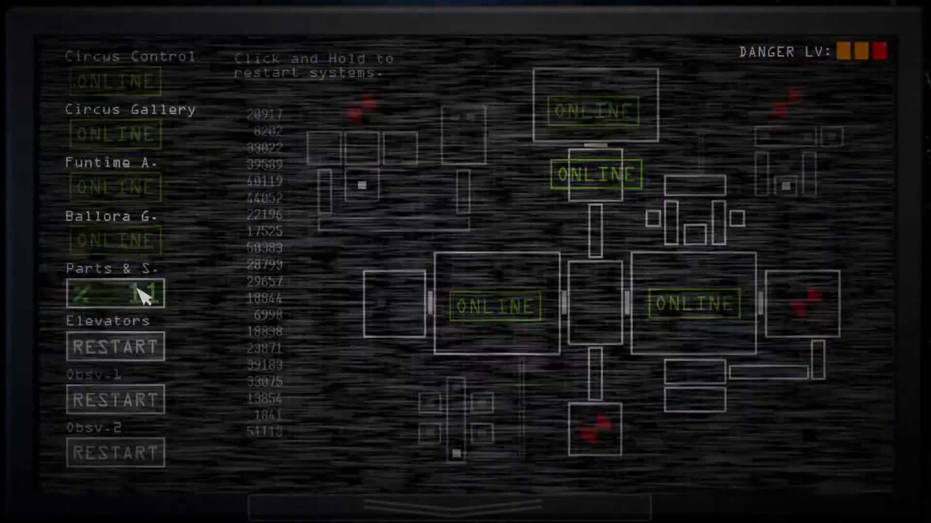
Start the Parts & Service restart and play mascot audio four times to lower danger.
click(143, 296)
key(space)
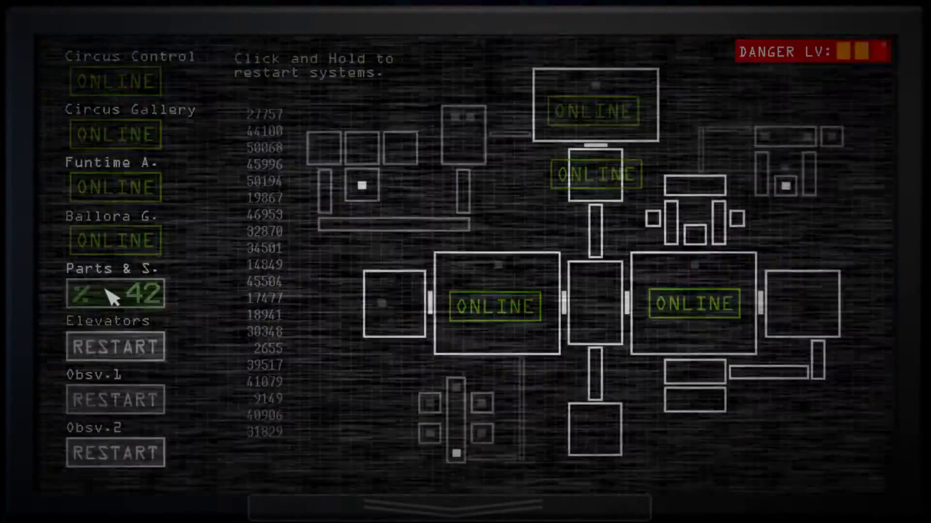
key(space)
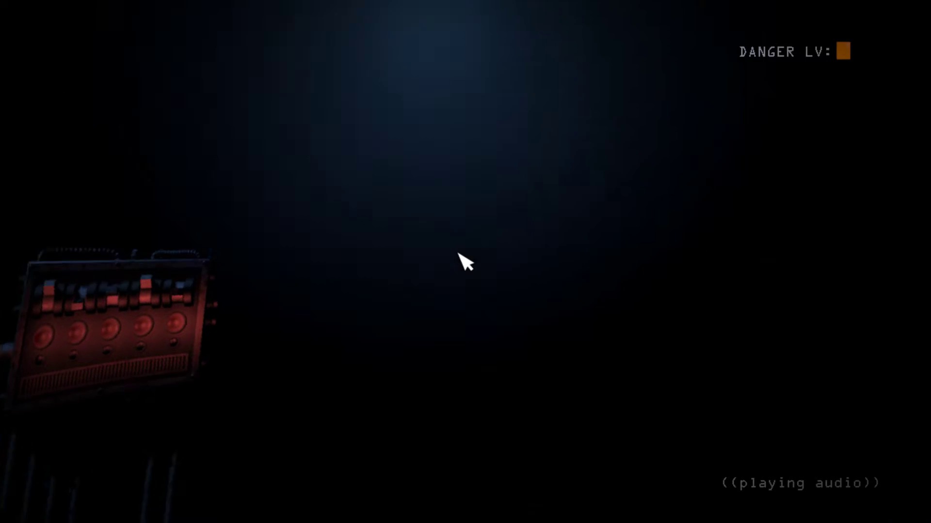
key(space)
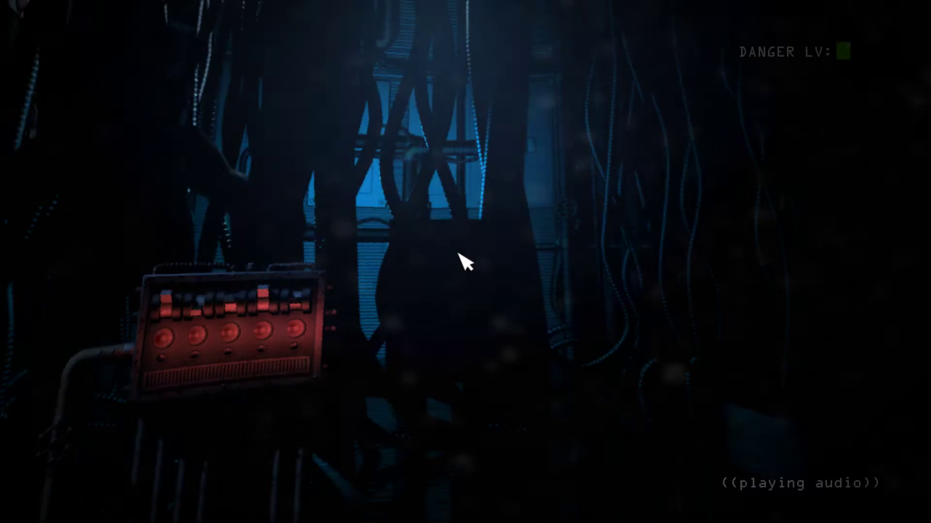
key(space)
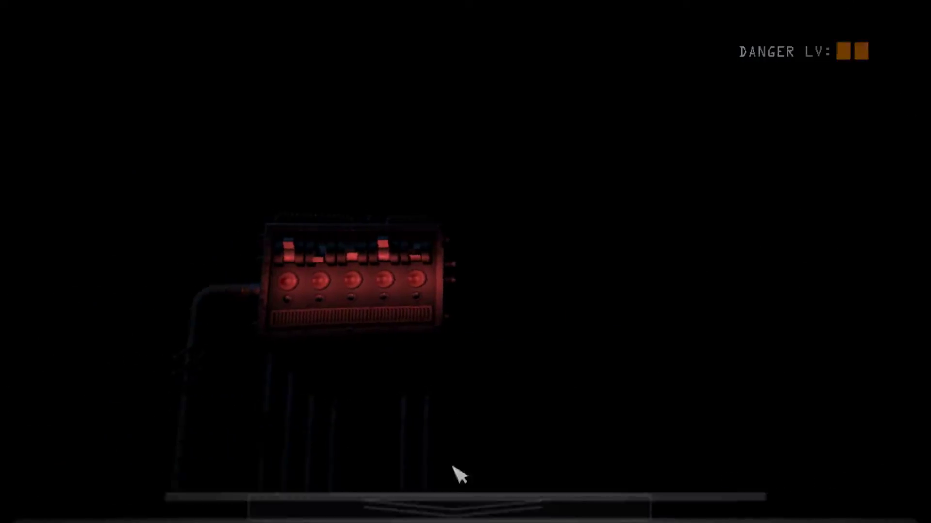
click(459, 485)
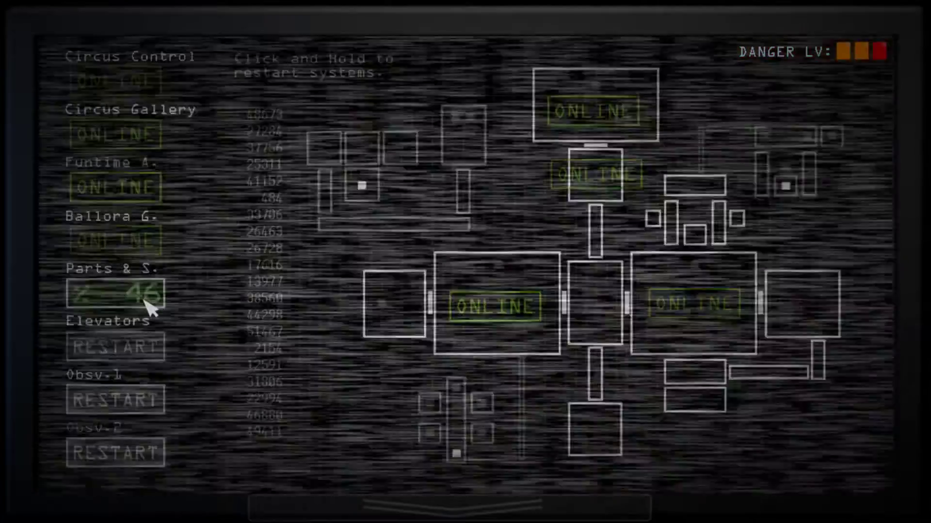
Continue the Parts & Service restart, then lower the monitor to check the room.
click(116, 295)
mouse_move(450, 505)
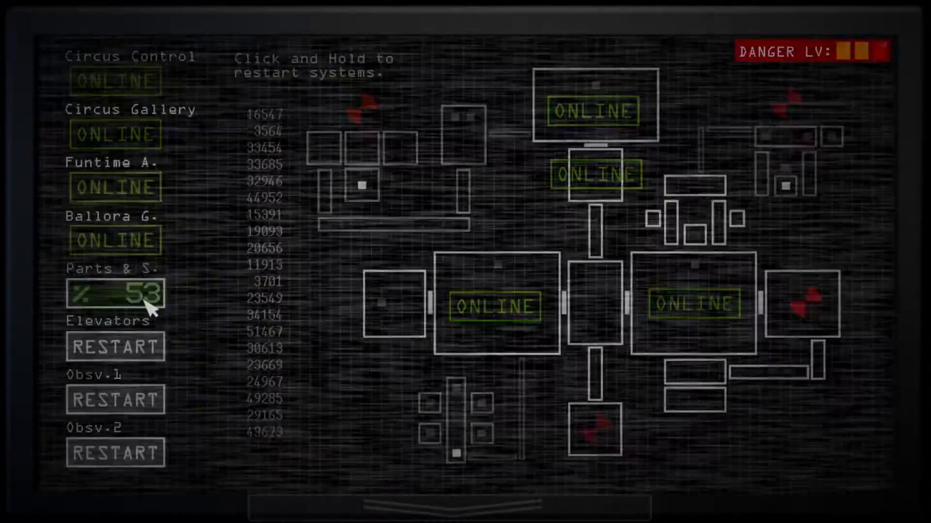
click(450, 505)
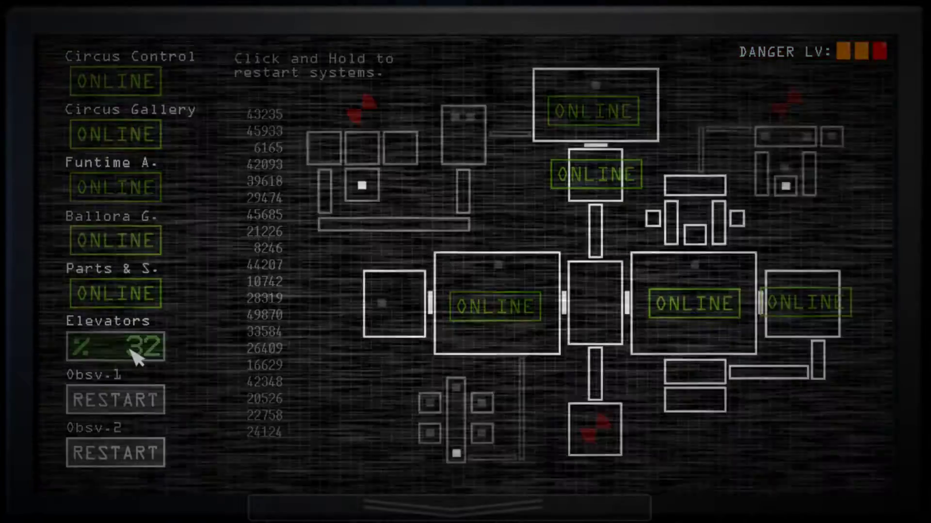
Play mascot audio, then keep restarting the Elevators until ONLINE and lower the monitor.
click(451, 505)
key(space)
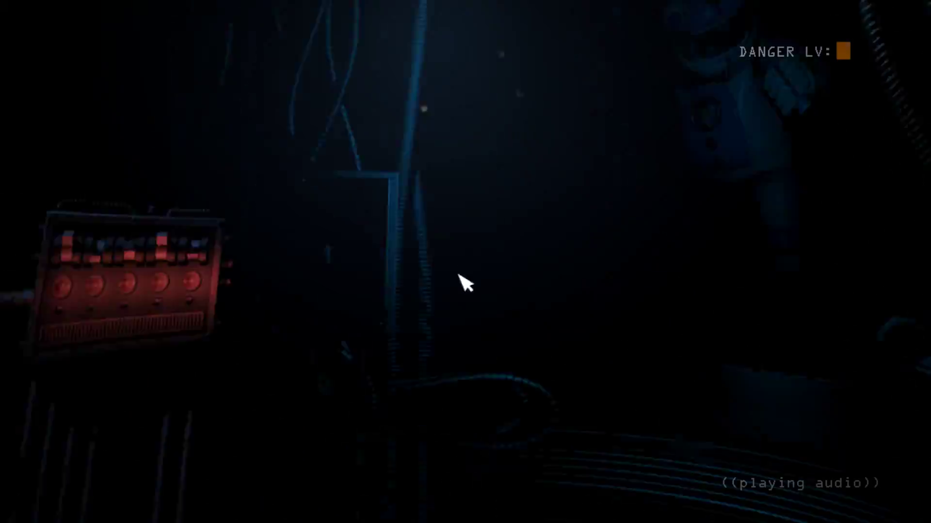
click(408, 487)
click(123, 338)
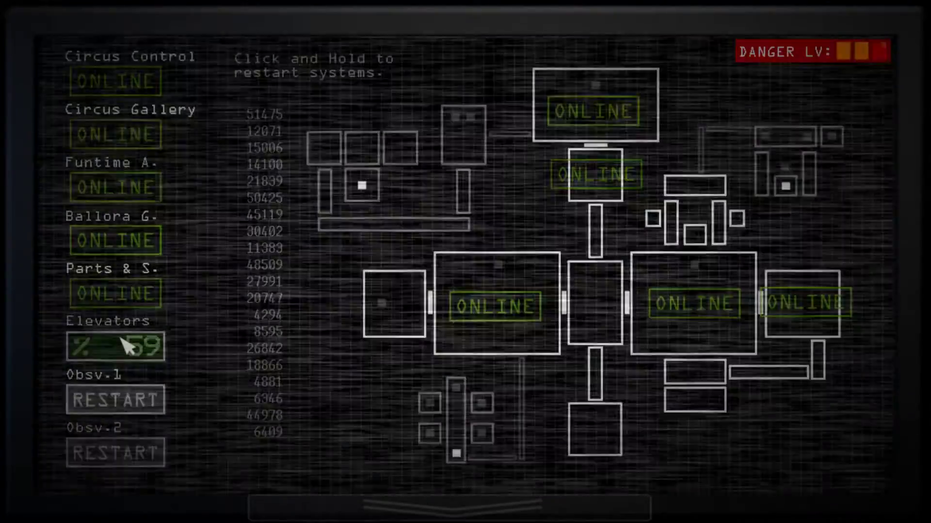
click(465, 505)
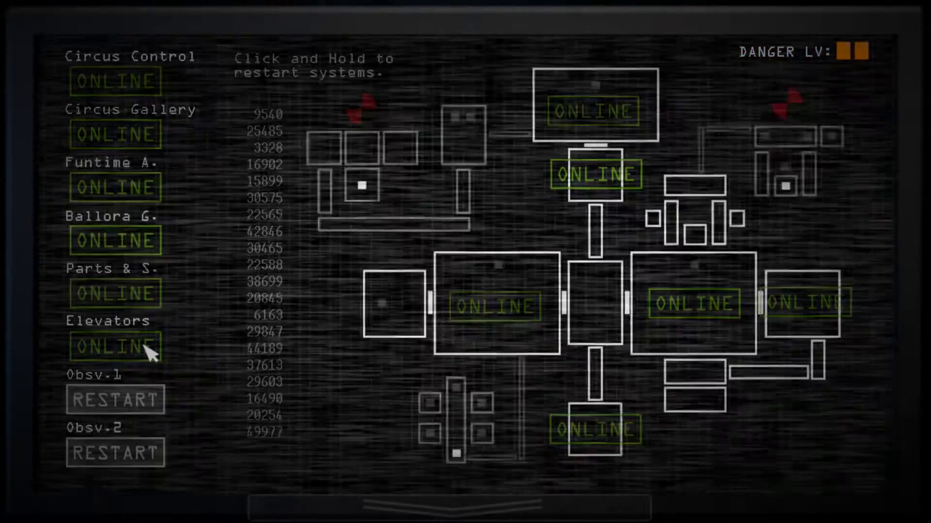
click(452, 506)
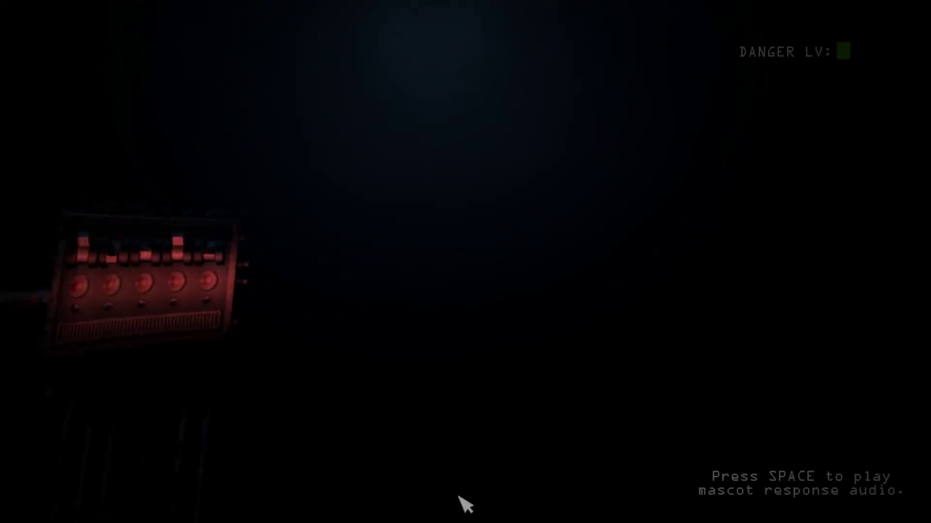
Hold Obsv.1 RESTART on the monitor until it reaches 21%, with danger at three bars.
click(465, 502)
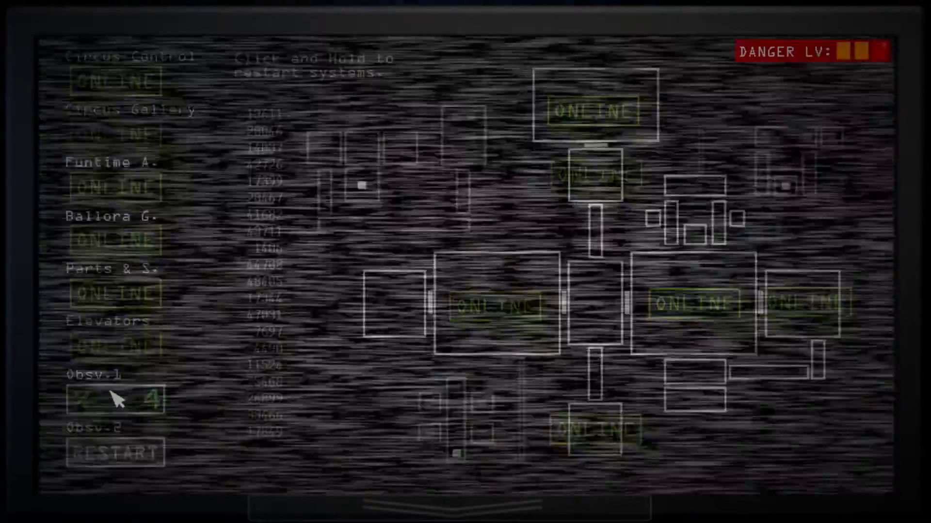
drag(116, 398, 117, 399)
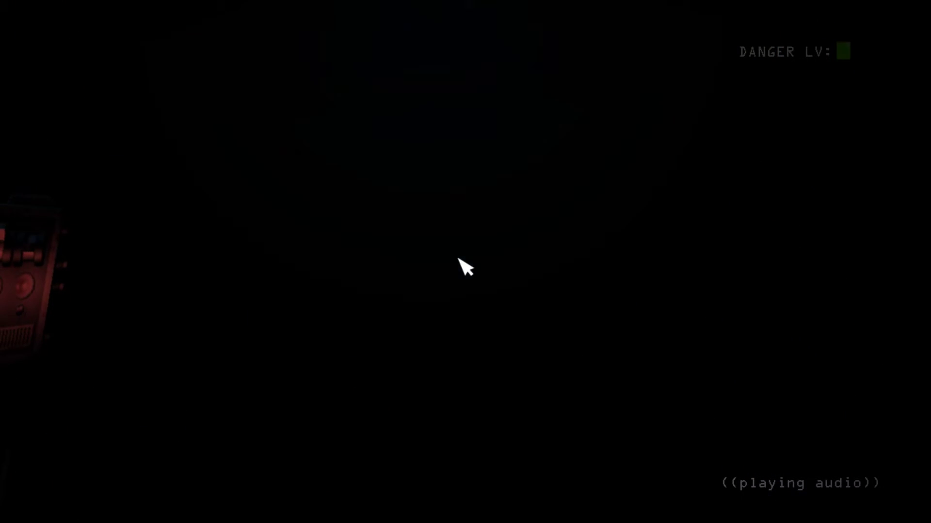
click(465, 509)
Push Obsv.1 restart past 70%, playing mascot audio to drop danger to one bar.
click(121, 399)
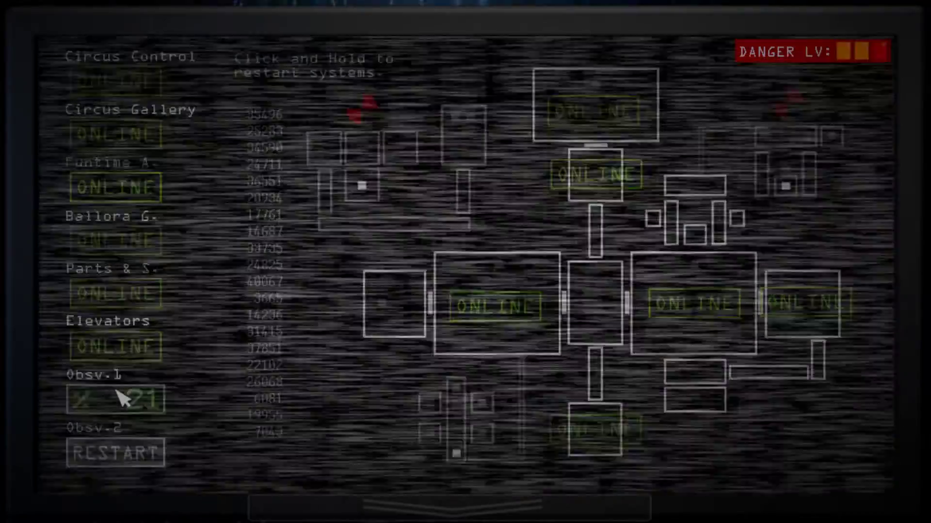
click(466, 509)
key(space)
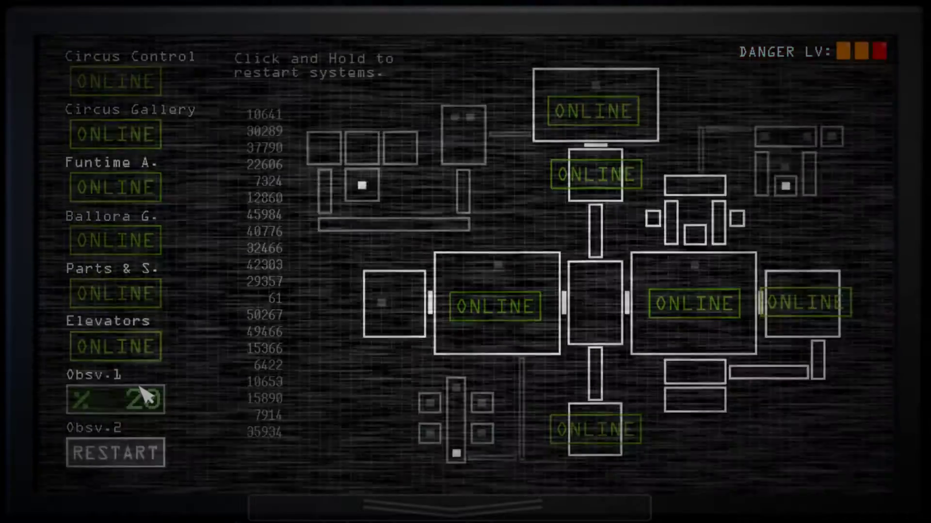
click(148, 398)
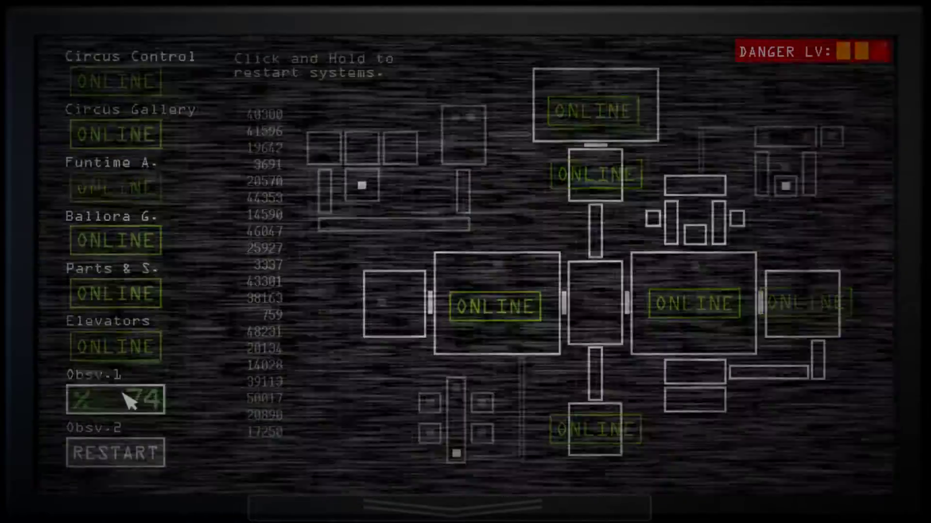
drag(128, 399, 131, 399)
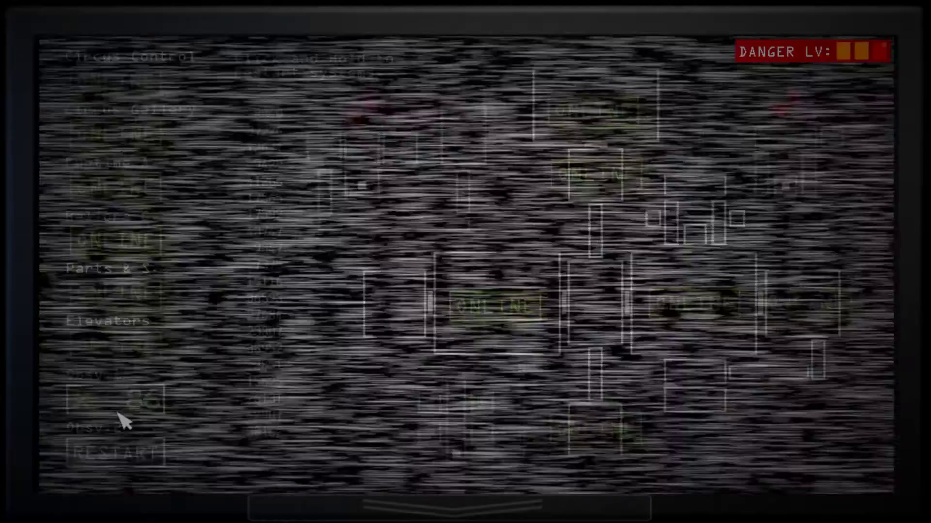
Bring Obsv.1 ONLINE, then hold Obsv.2 Restart until it reaches about 40%.
drag(117, 399, 119, 407)
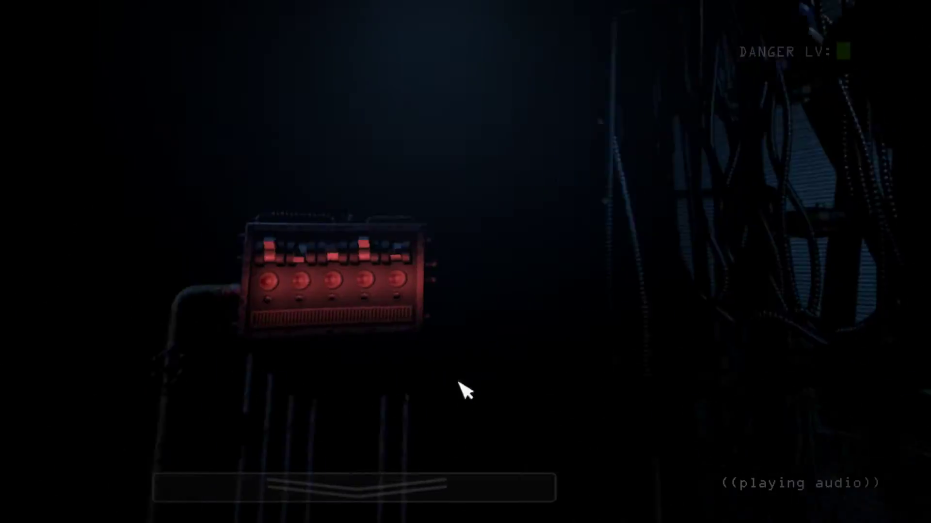
click(407, 494)
drag(119, 463, 119, 464)
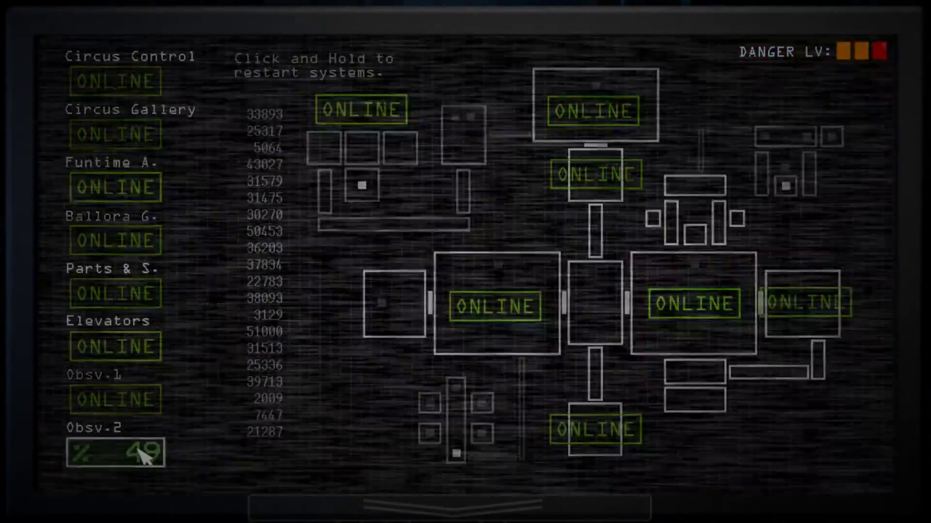
Lower the monitor in the dark breaker room so mascot audio can cut danger to one bar.
click(313, 502)
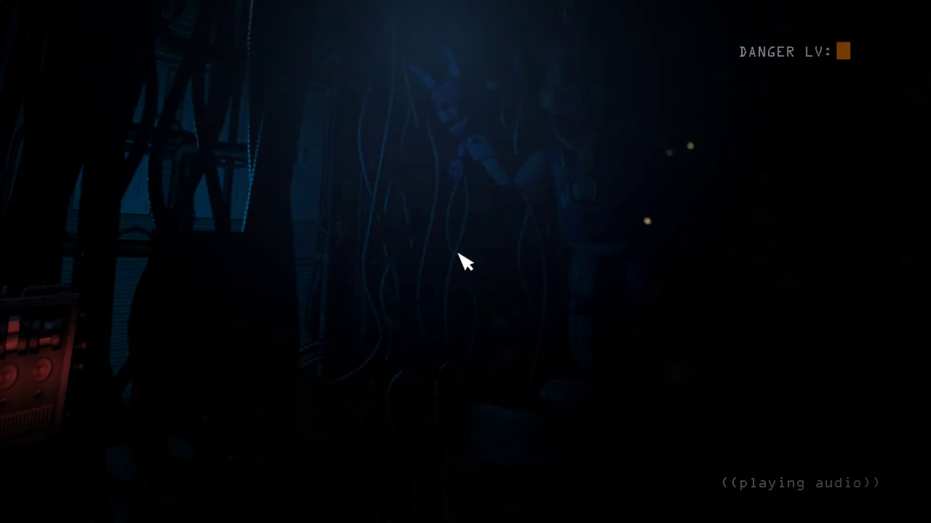